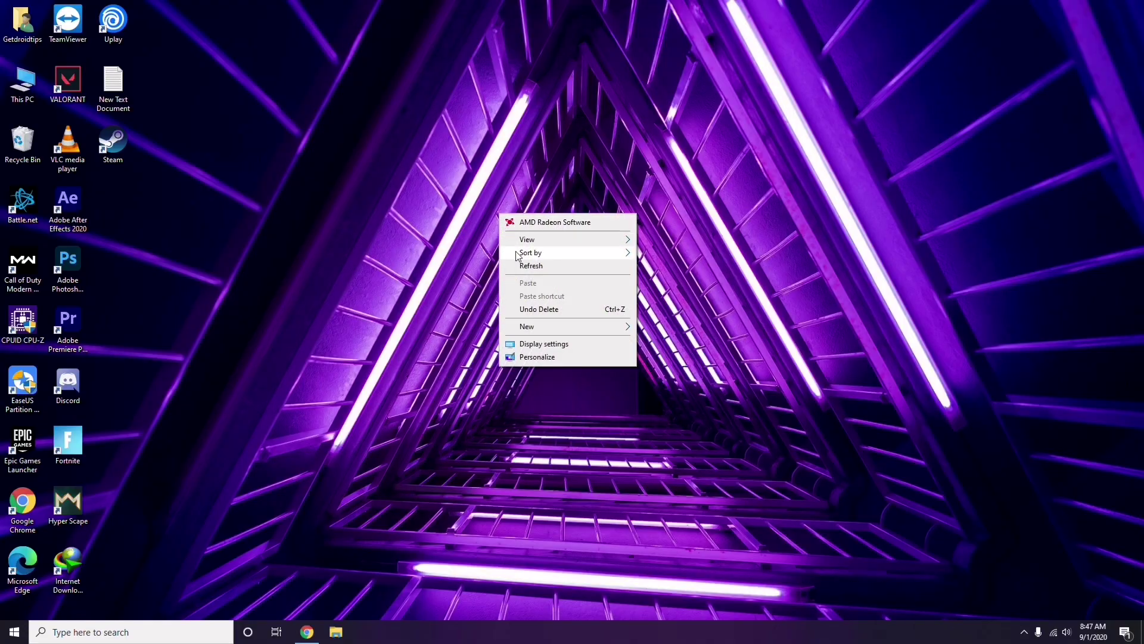
Refresh the desktop, then bring up the context menu for This PC.
left_click(534, 266)
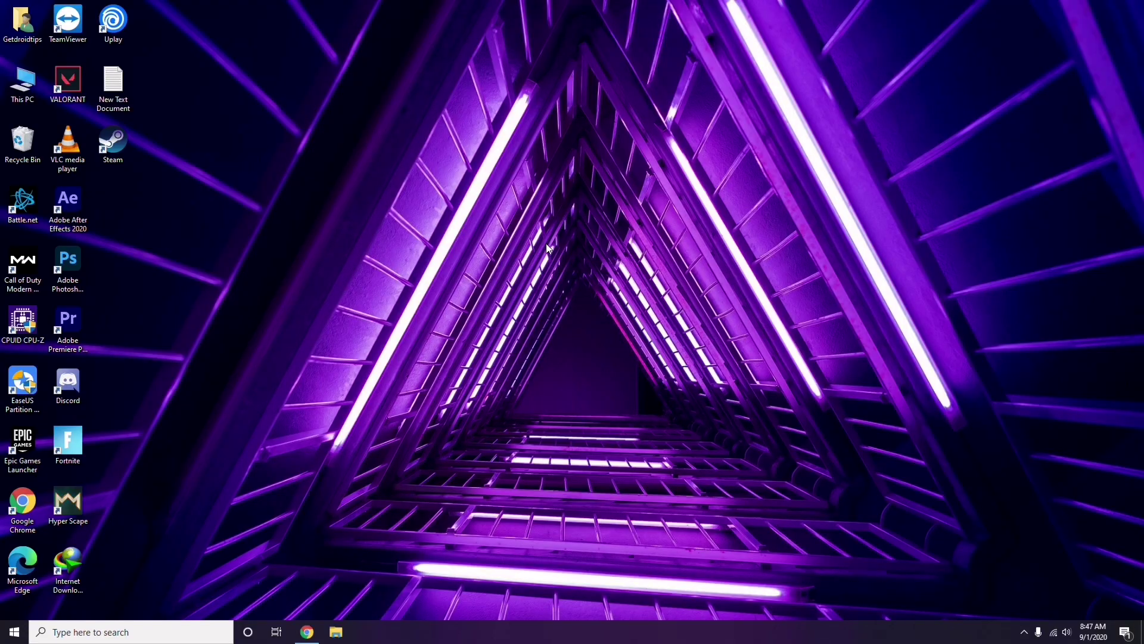
right_click(434, 167)
left_click(462, 219)
right_click(25, 101)
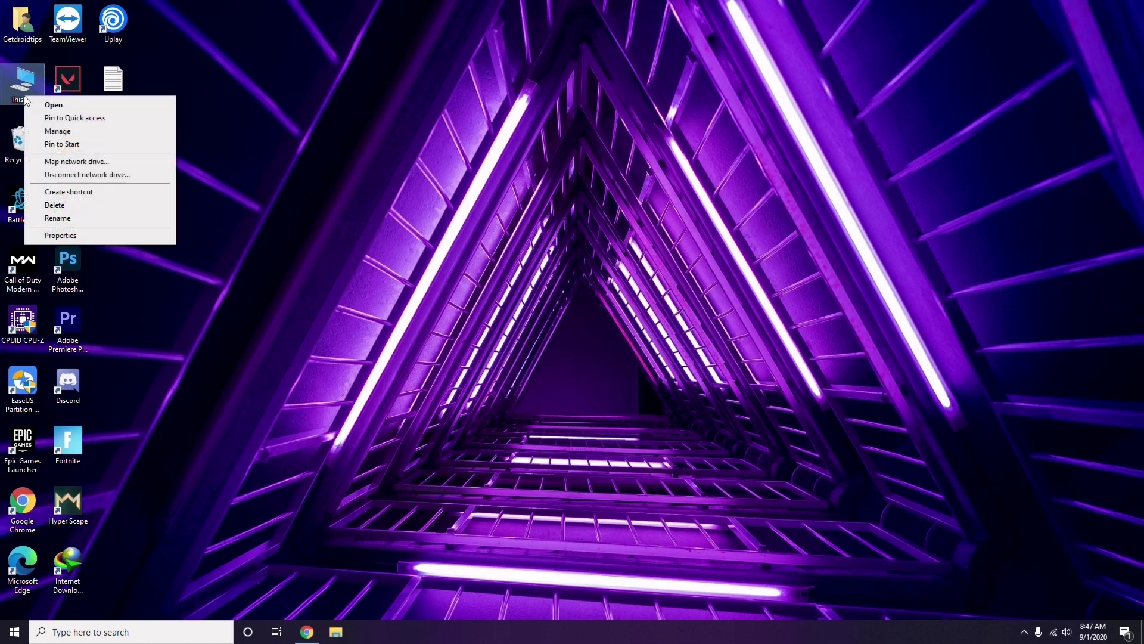
left_click(63, 132)
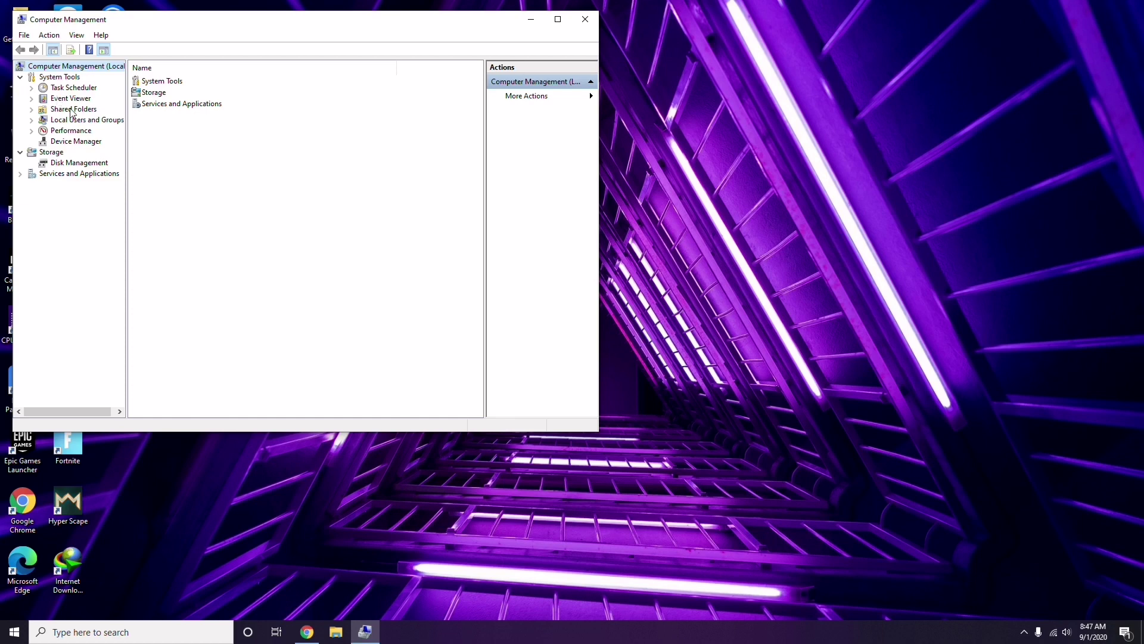
left_click(69, 141)
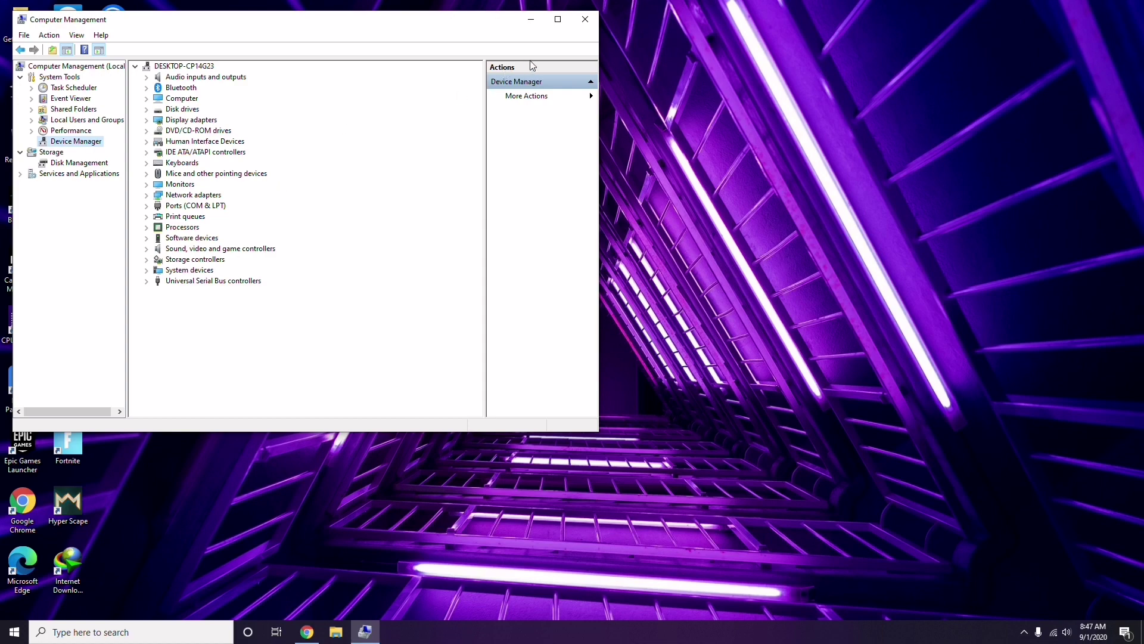
left_click(585, 19)
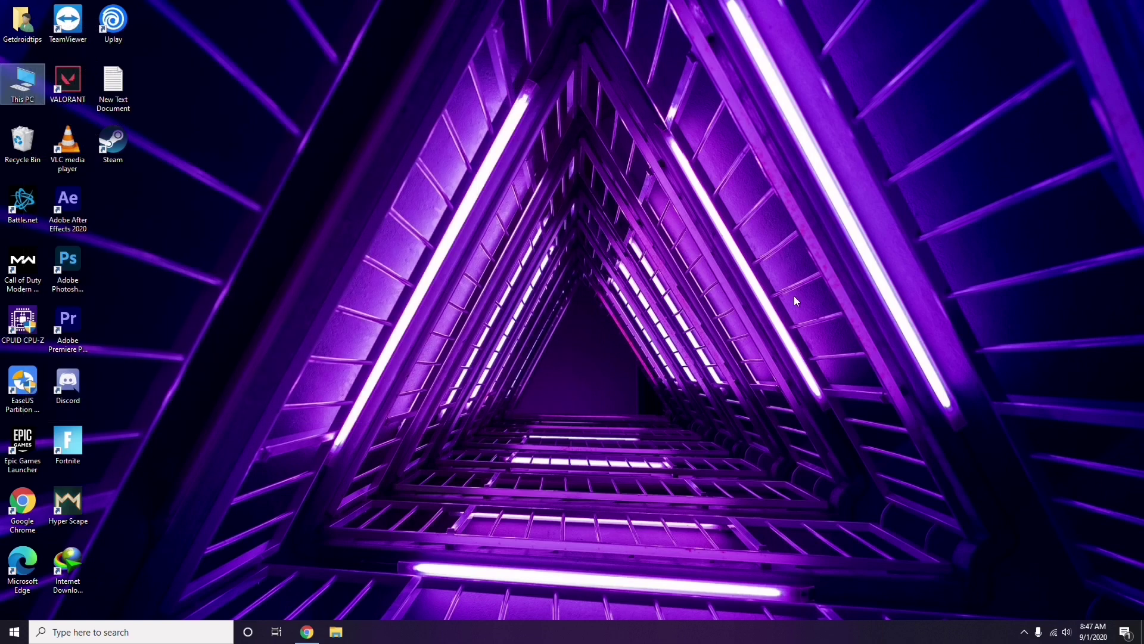
left_click(1024, 636)
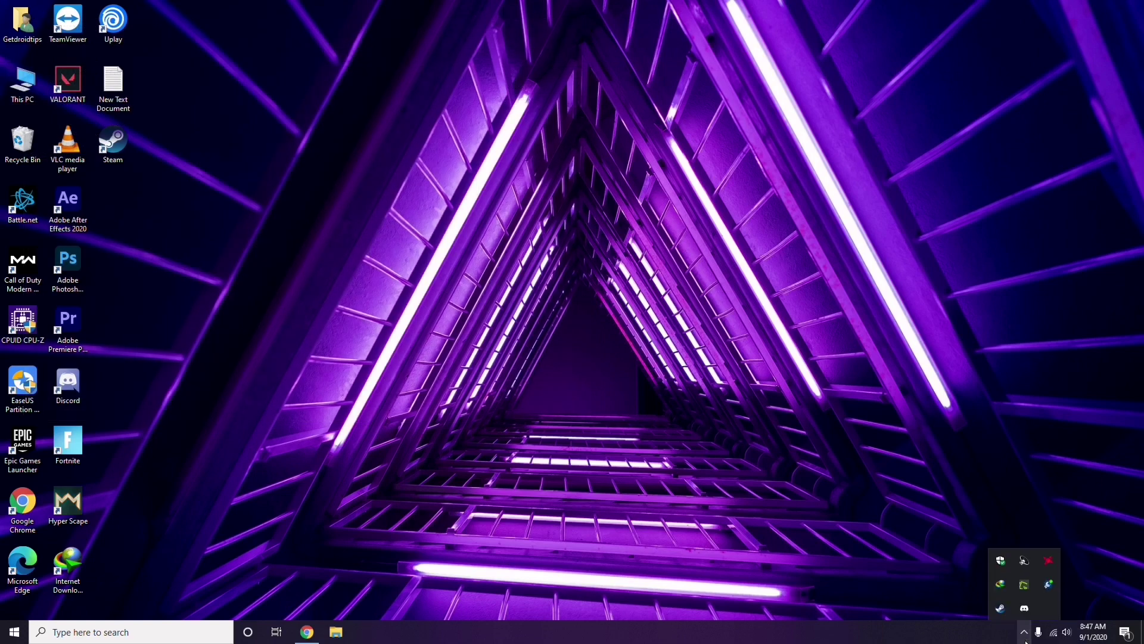
left_click(1048, 563)
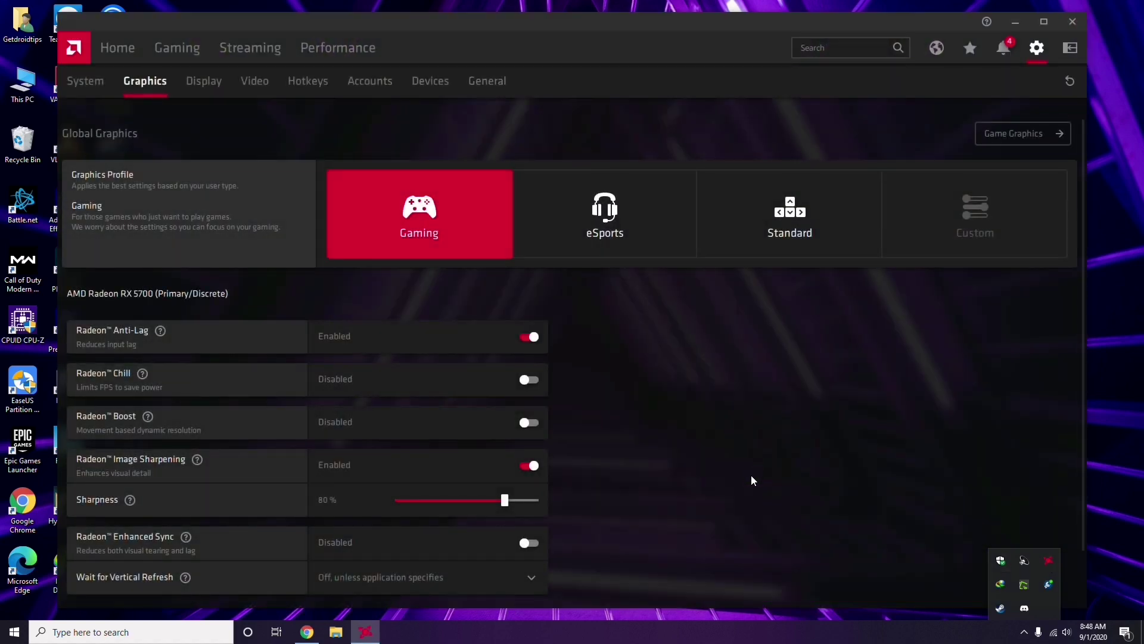
left_click(98, 85)
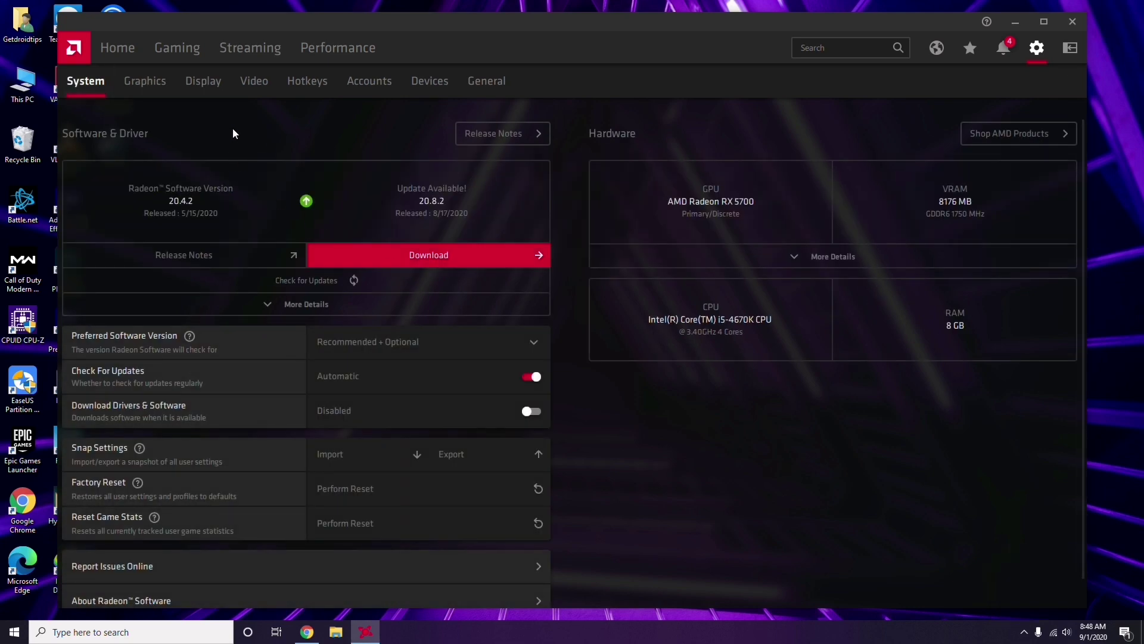
left_click(141, 84)
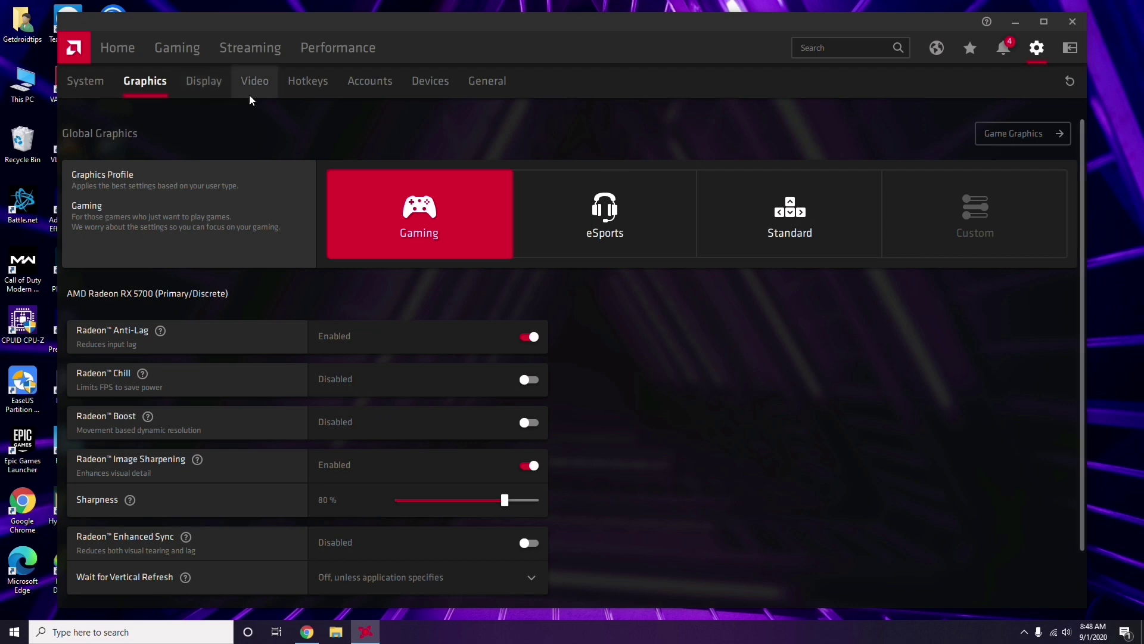
left_click(217, 91)
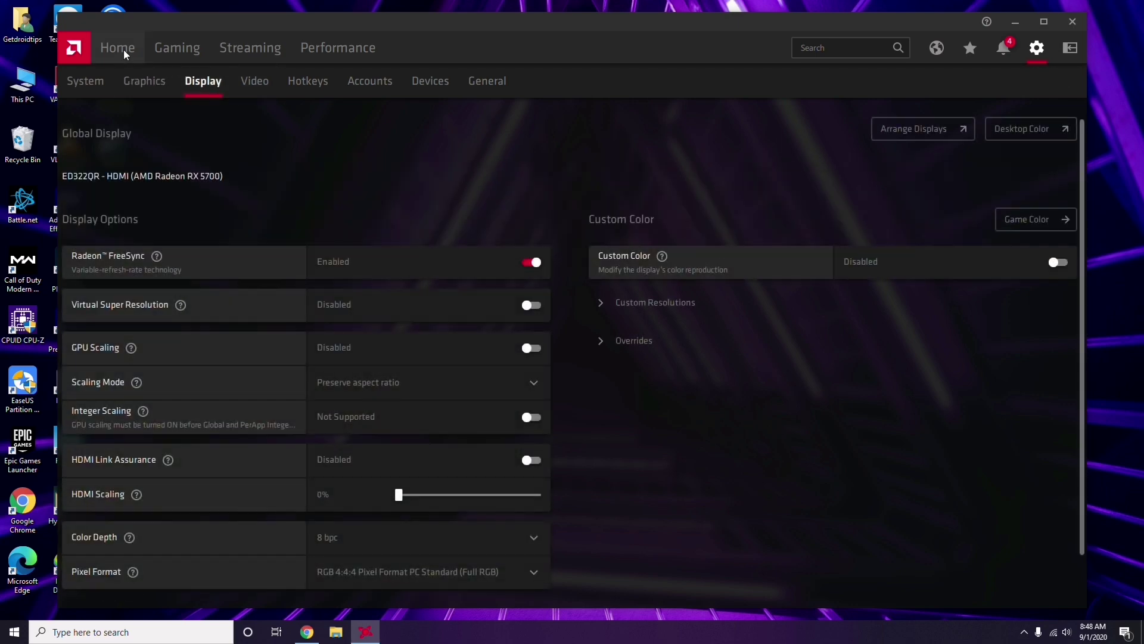
left_click(123, 49)
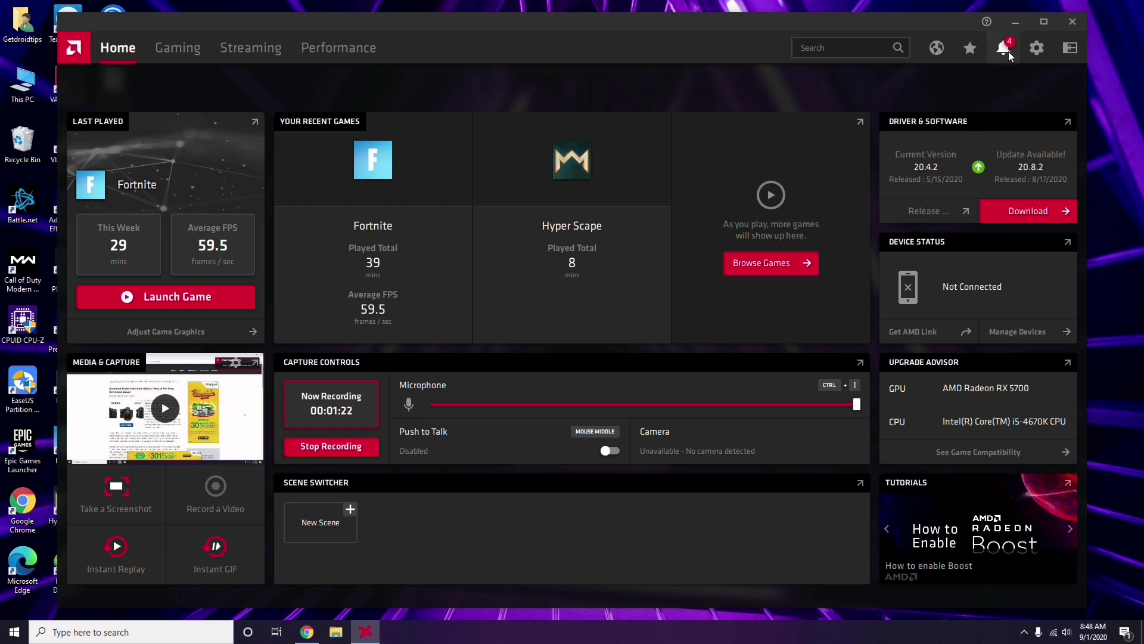
left_click(1076, 23)
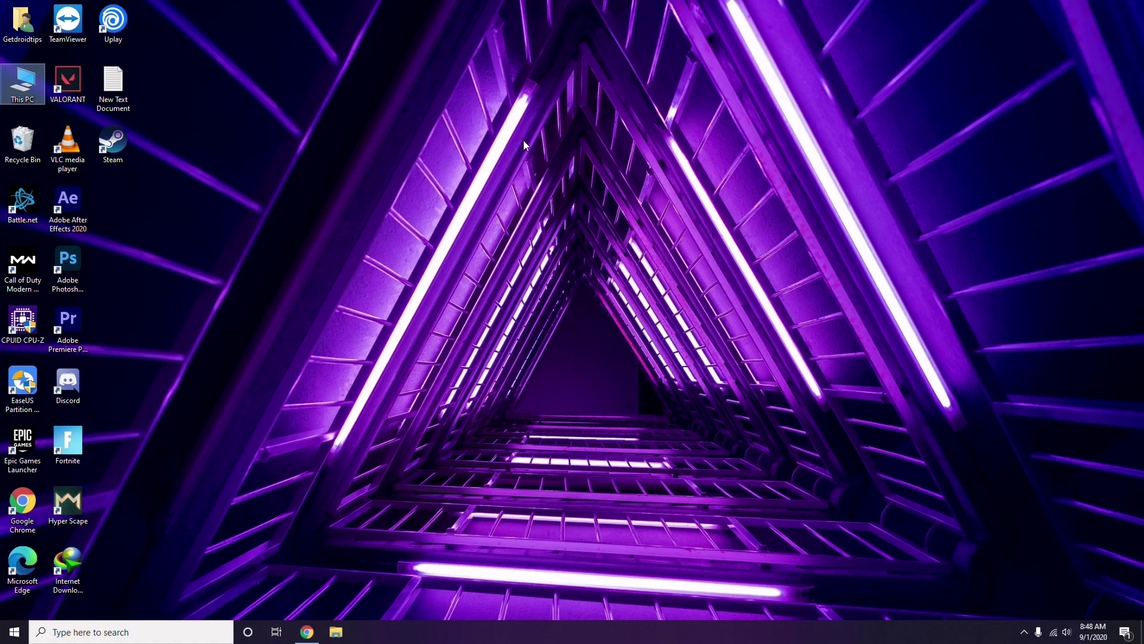
Refresh the desktop and launch Steam.
right_click(240, 153)
left_click(246, 212)
double_click(116, 152)
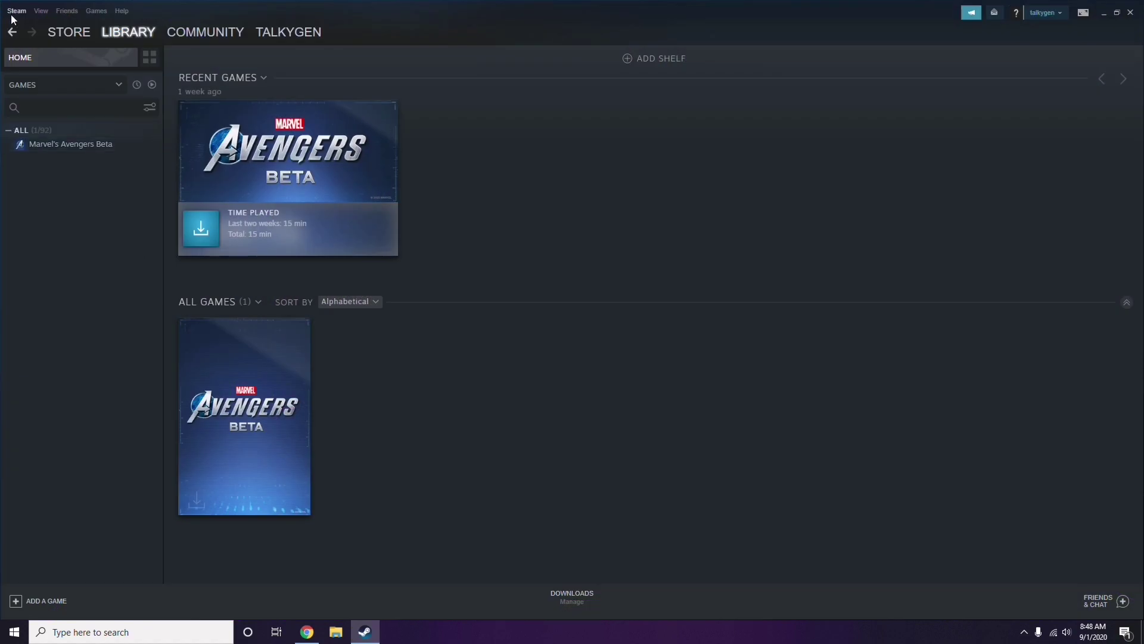
Untick Enable the Steam Overlay in Steam's In-Game settings, save with OK, and close Steam.
left_click(15, 11)
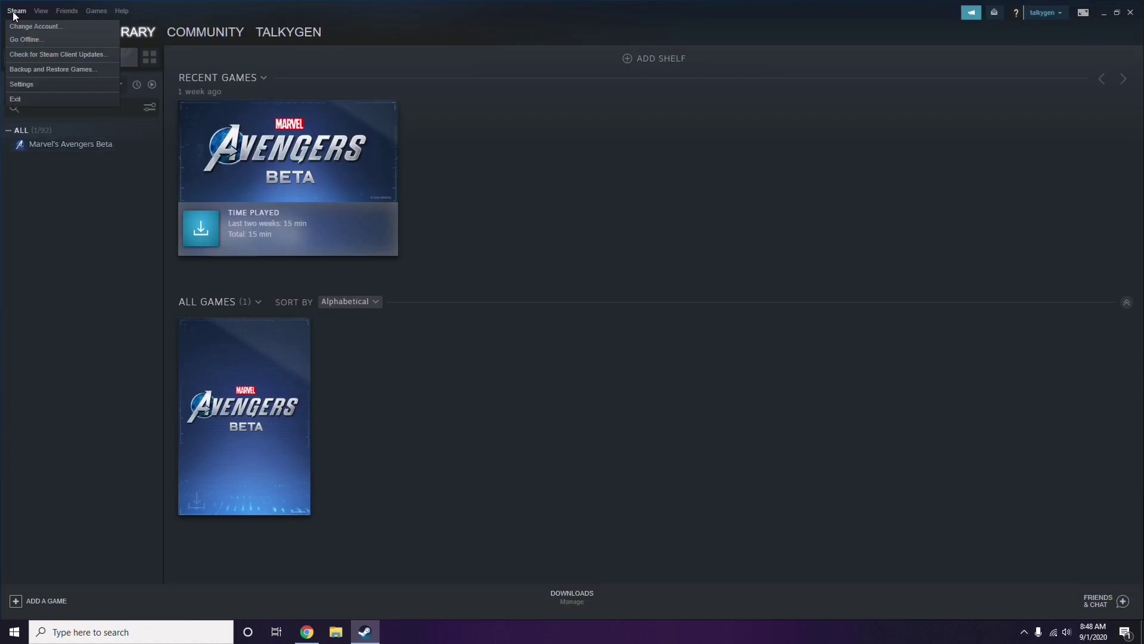
left_click(38, 83)
left_click_drag(695, 226, 634, 130)
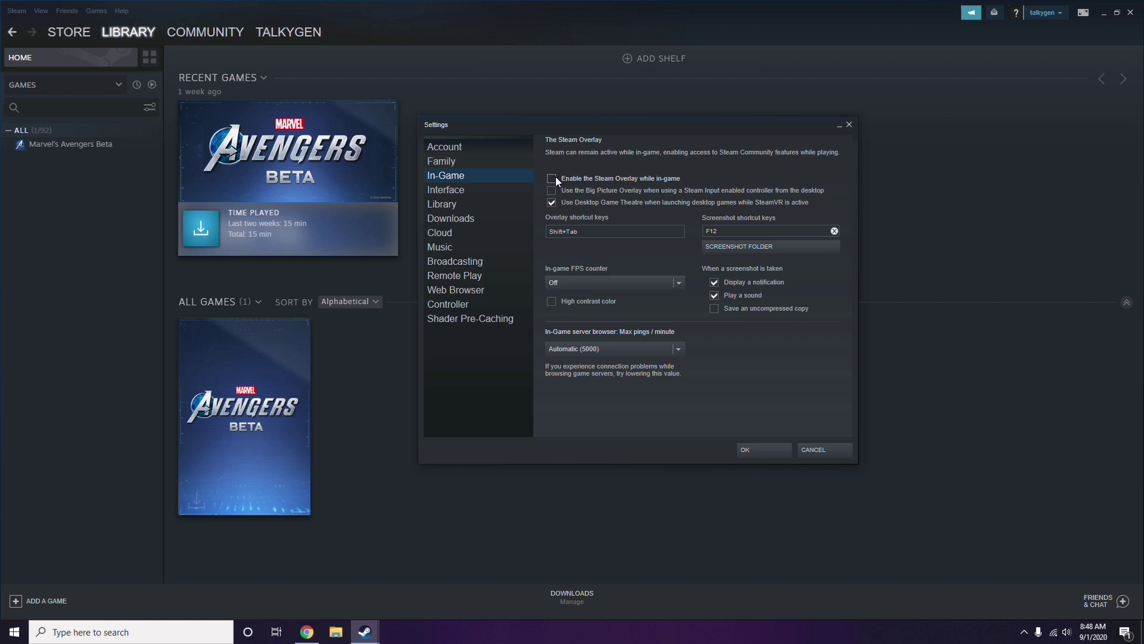
left_click(752, 450)
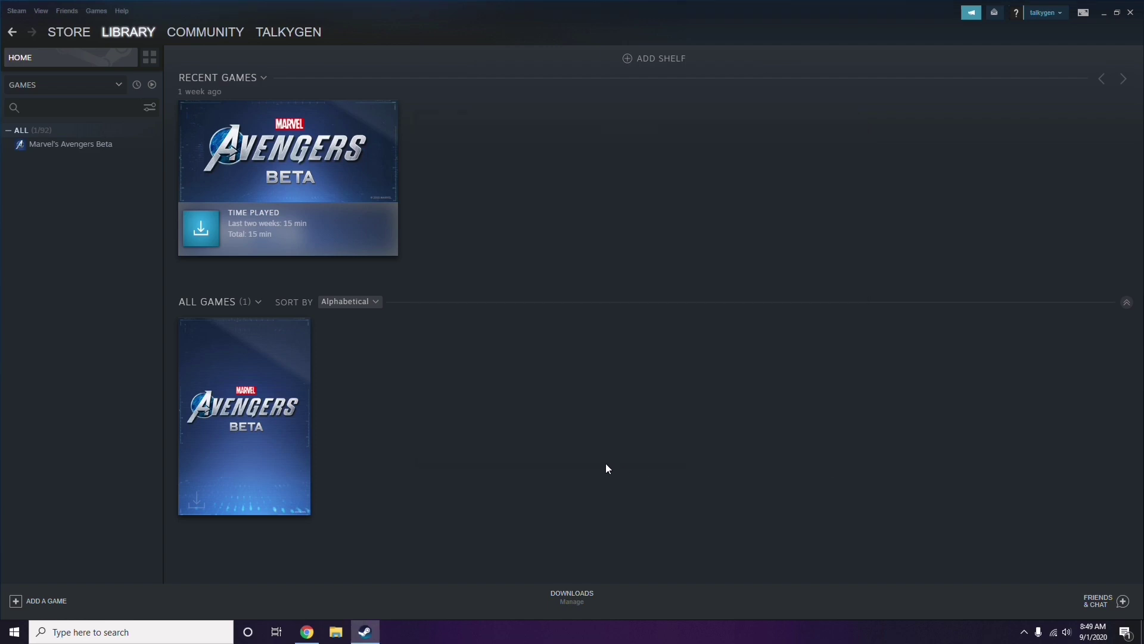
left_click(1131, 11)
Refresh the desktop, then open Discord's User Settings on the My Account page.
right_click(470, 197)
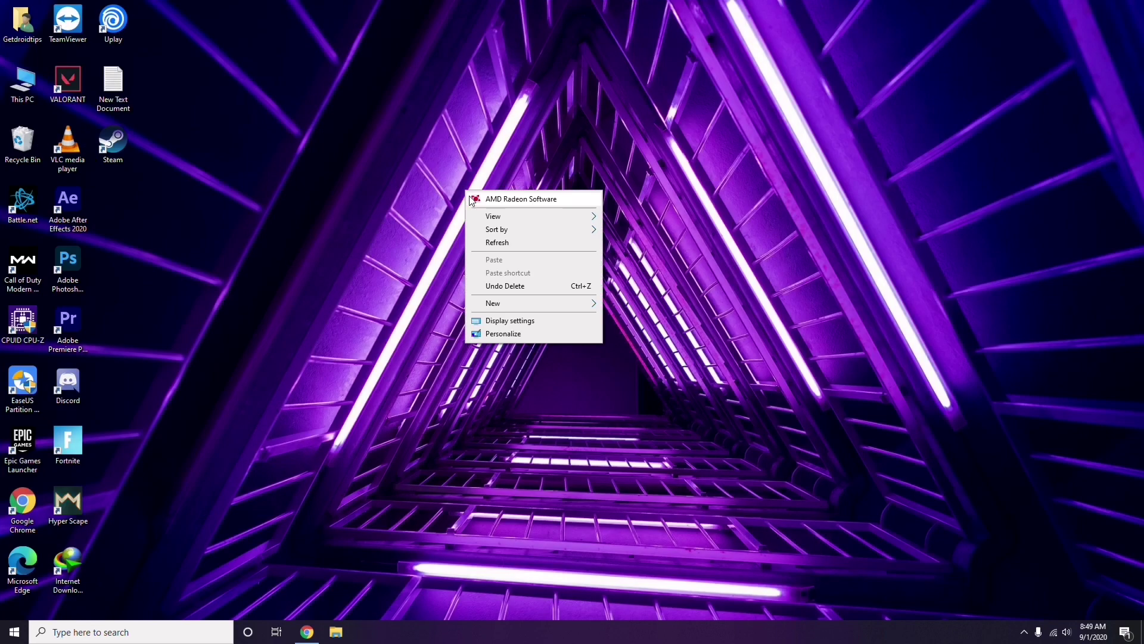
left_click(495, 246)
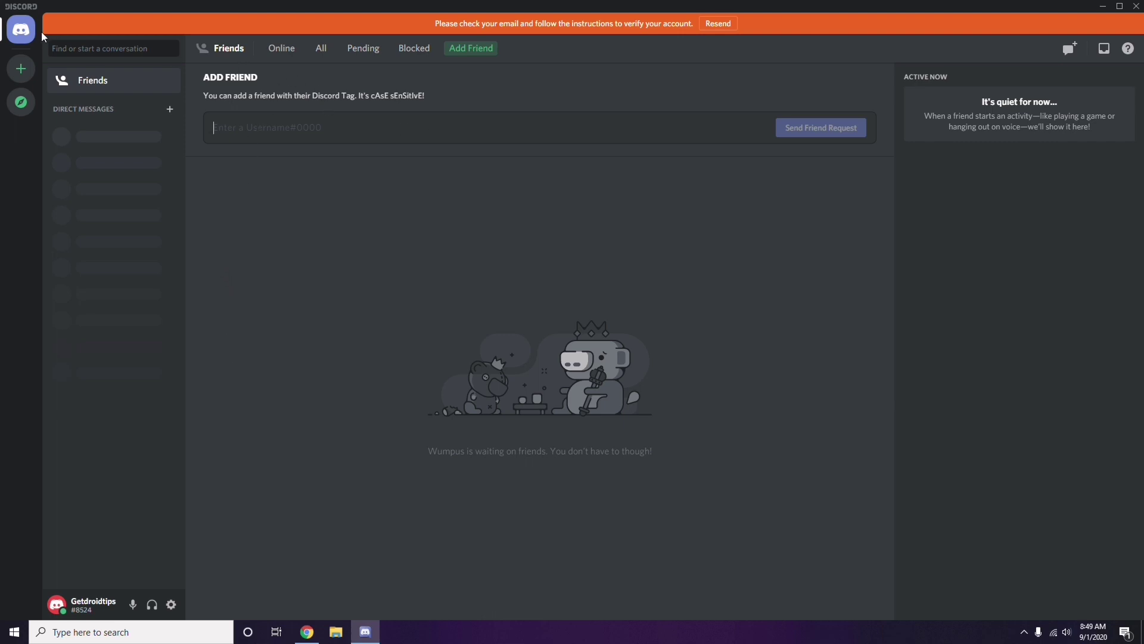
left_click(172, 606)
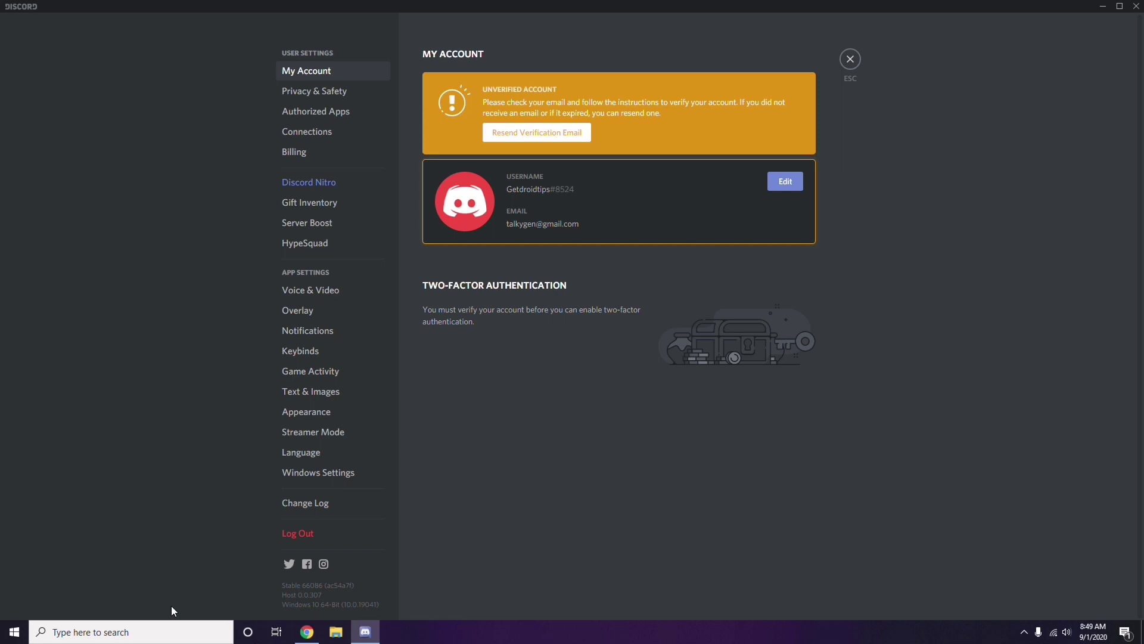
Switch off the OpenH264 Video Codec under Voice & Video's Advanced section.
left_click(305, 291)
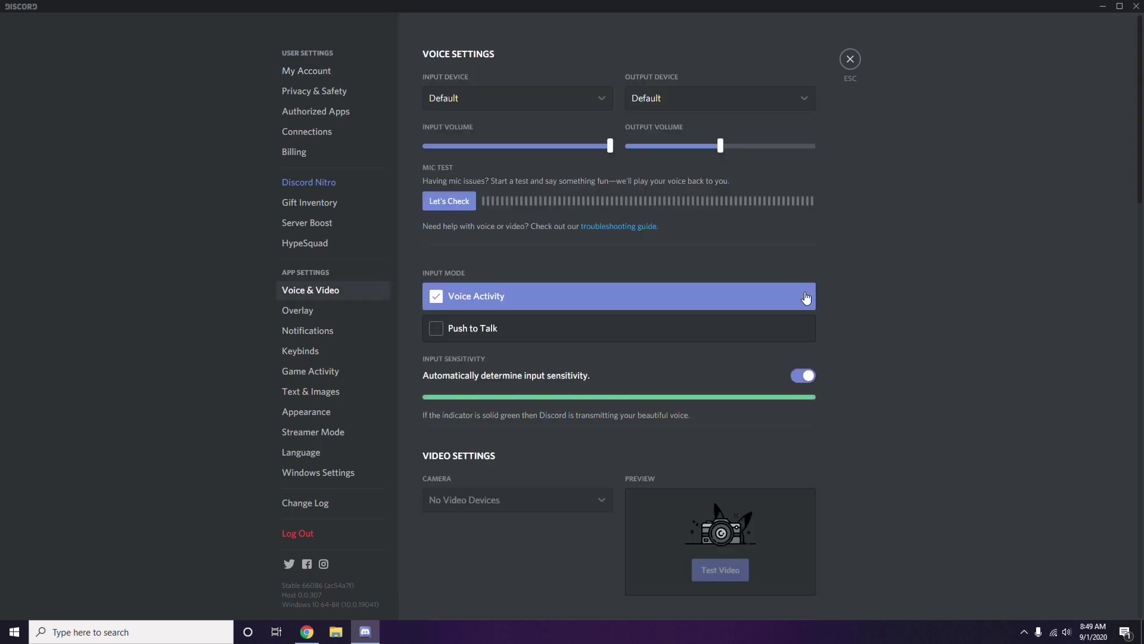
scroll(874, 292, "down", 8)
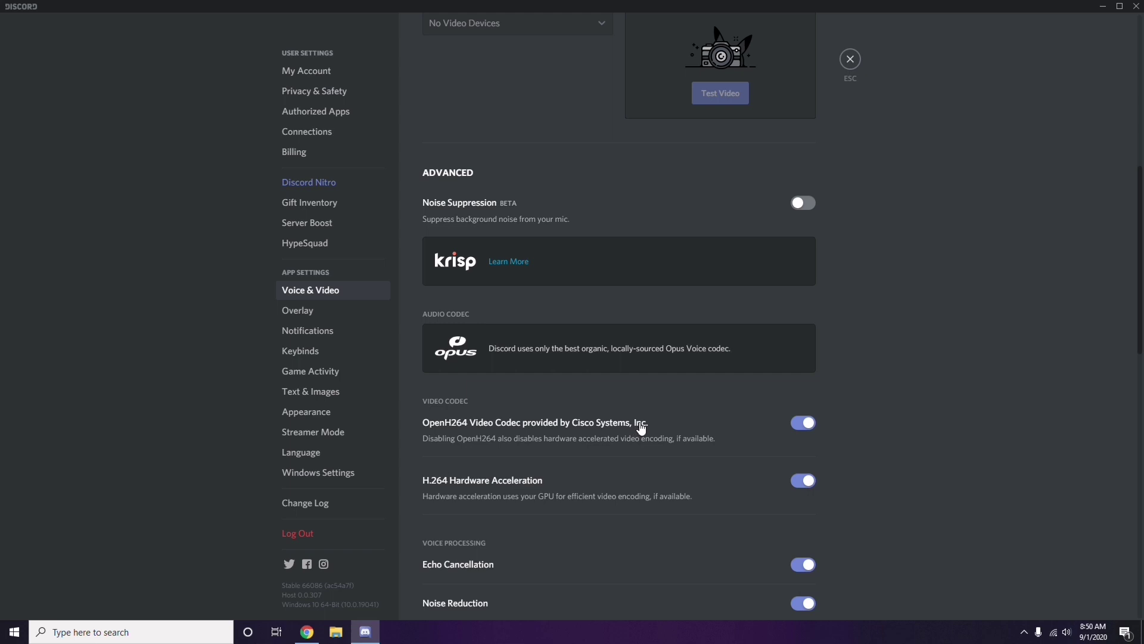
left_click(761, 439)
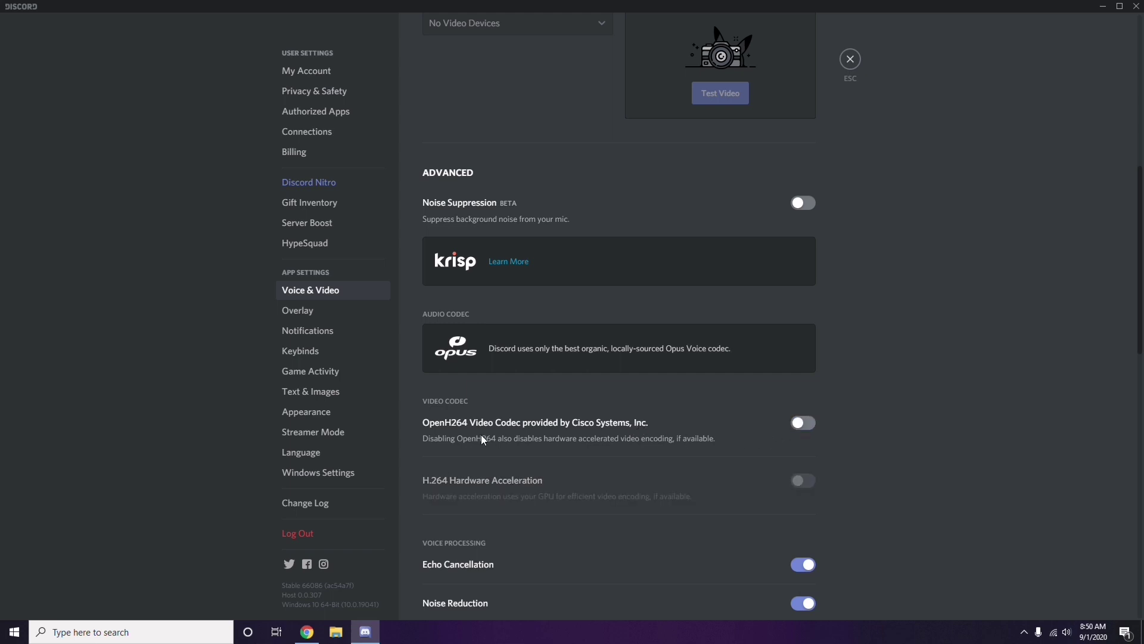
scroll(590, 427, "down", 2)
scroll(591, 428, "down", 4)
scroll(591, 427, "up", 1)
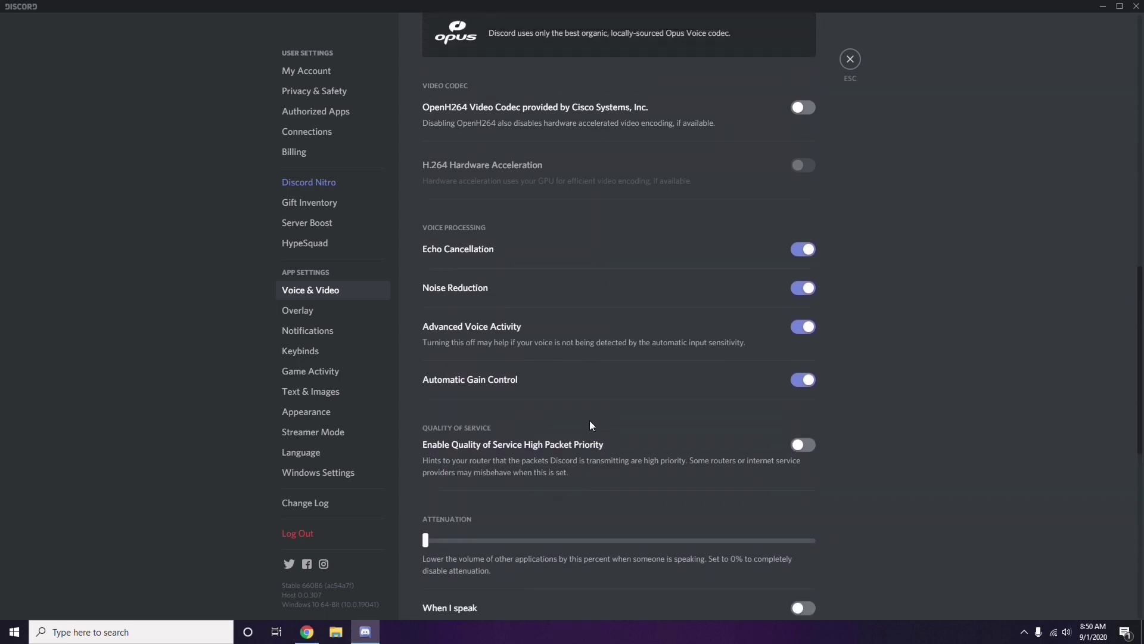
Switch off the Enable in-game overlay toggle on Discord's Overlay page.
left_click(300, 315)
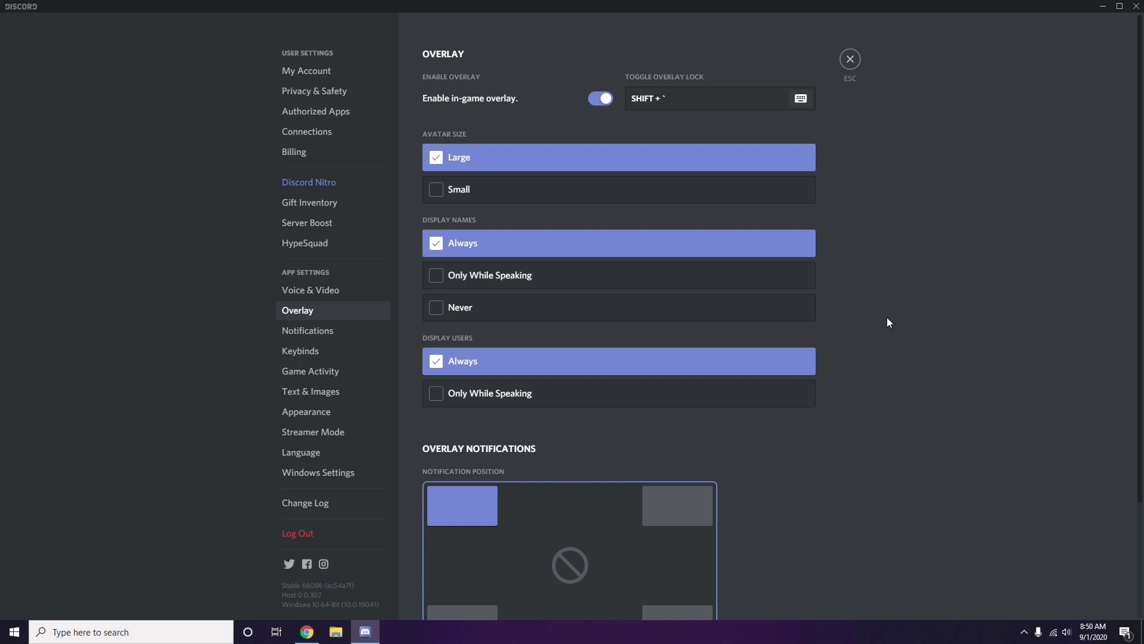
scroll(887, 314, "down", 1)
scroll(887, 314, "up", 1)
left_click(597, 101)
Turn off Hardware Acceleration in Appearance's Advanced section and confirm the Discord restart.
left_click(316, 416)
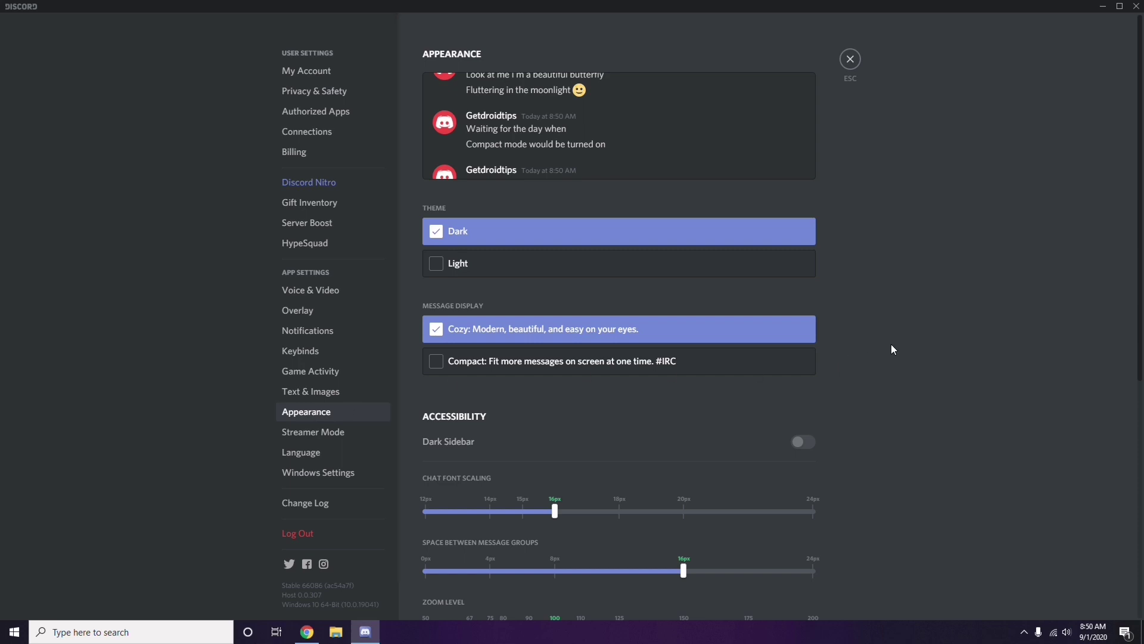
scroll(893, 349, "down", 6)
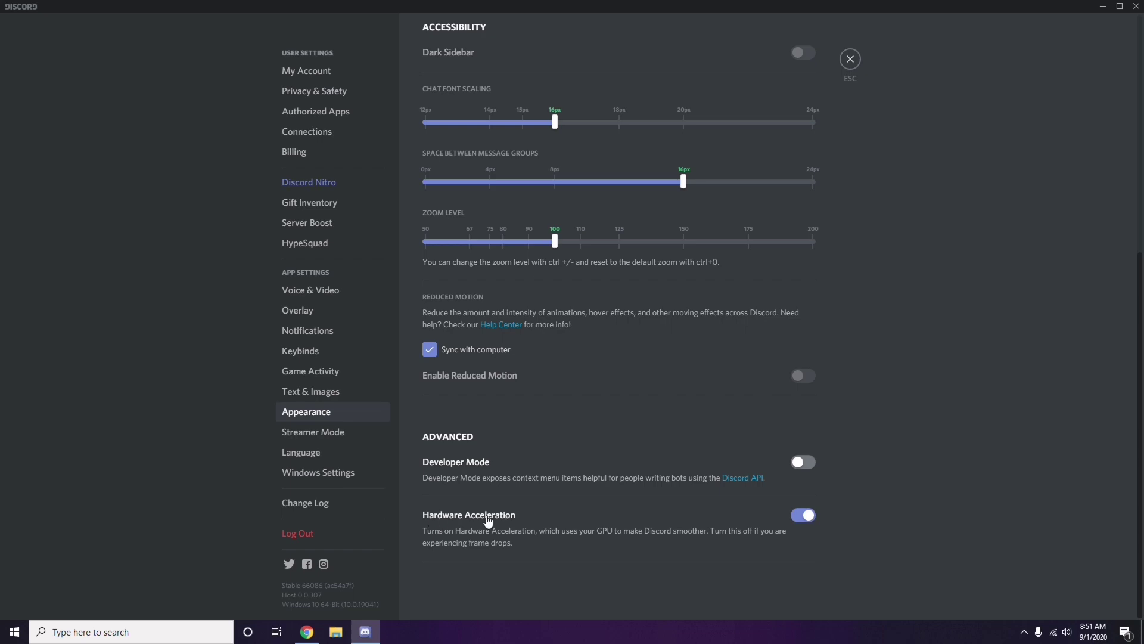
left_click(802, 516)
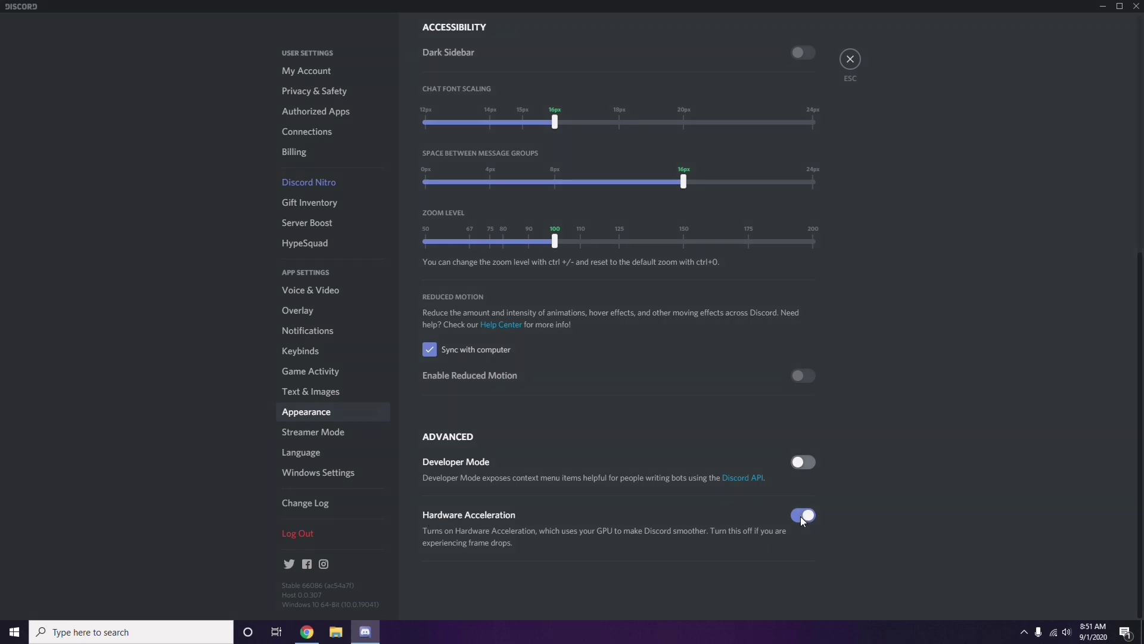
left_click(658, 354)
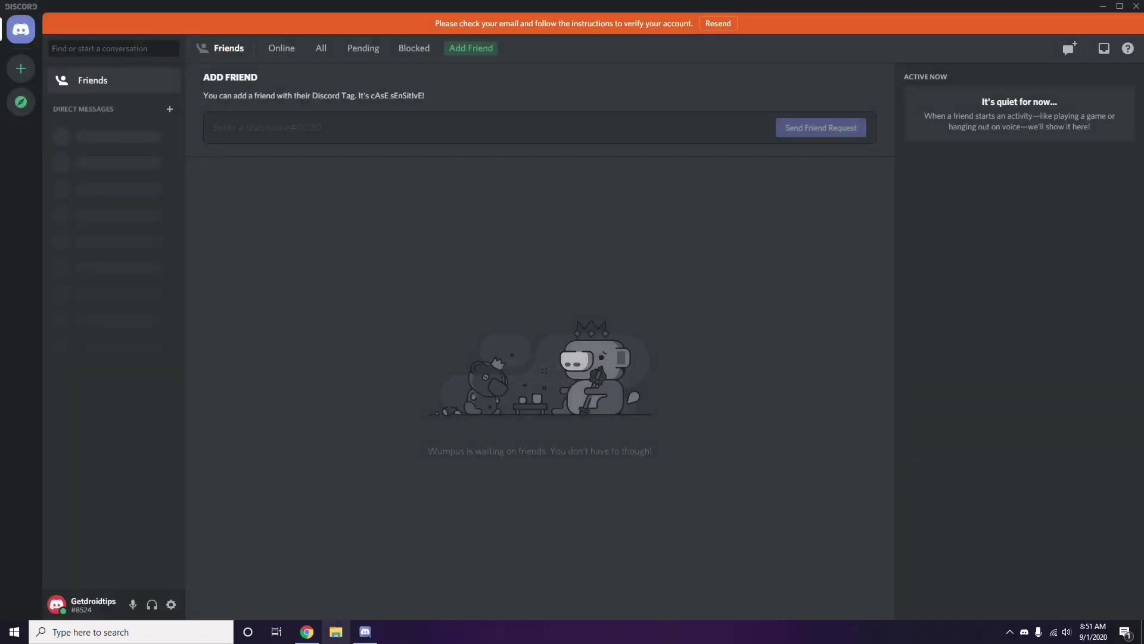
Minimize Discord and refresh the Windows desktop.
left_click(1105, 7)
right_click(453, 151)
left_click(484, 206)
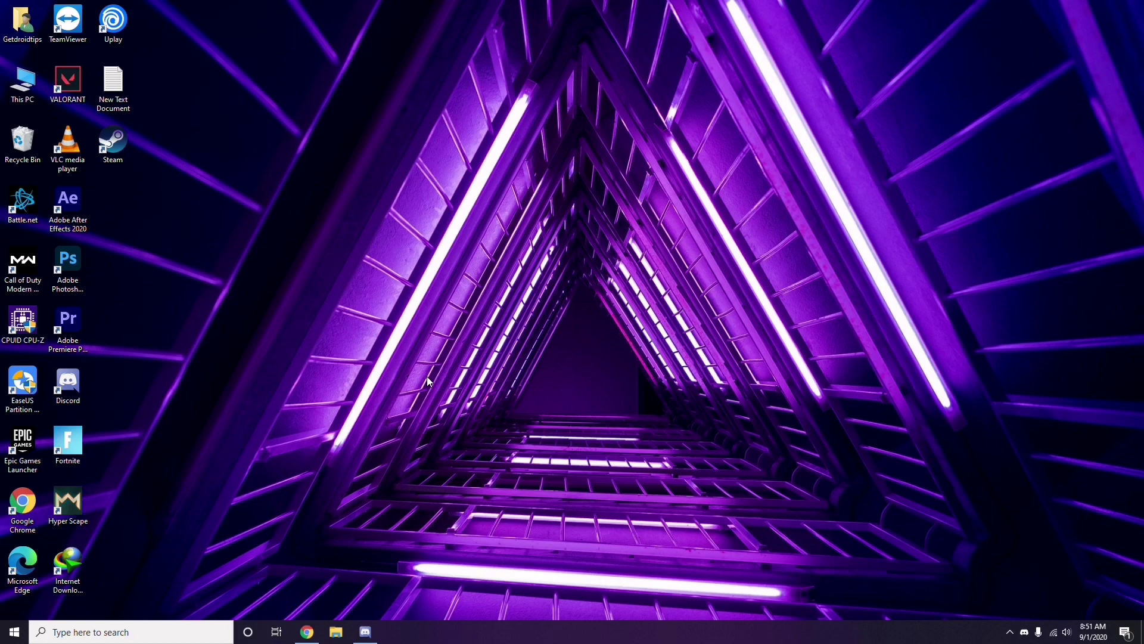
Search 'windows' from the taskbar and open Windows Update settings.
left_click(92, 631)
type("windows")
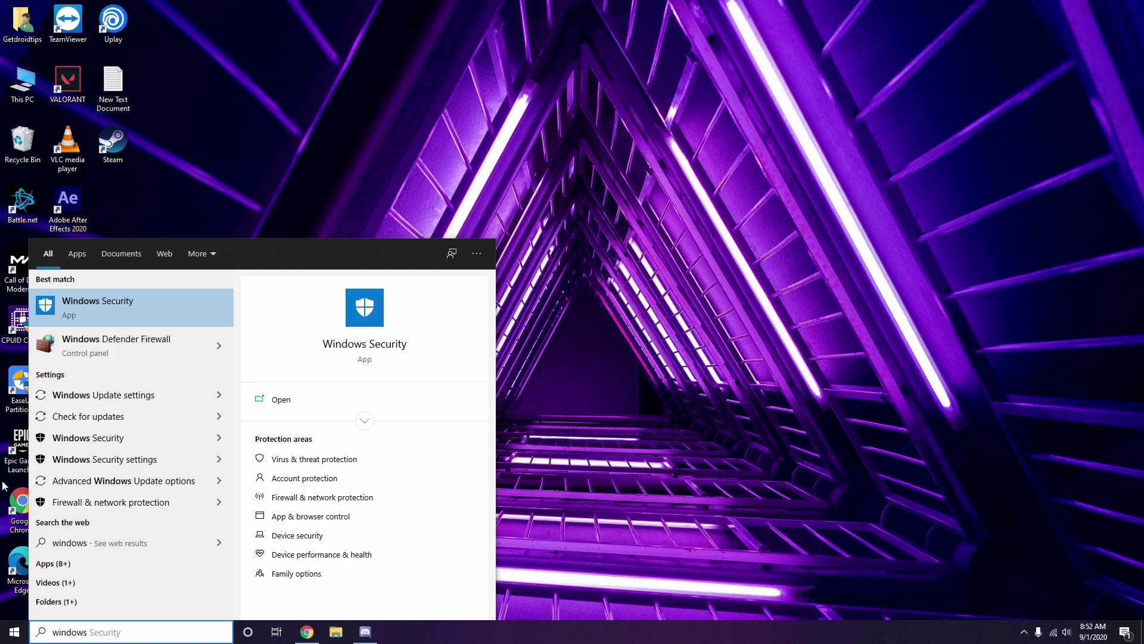
left_click(143, 395)
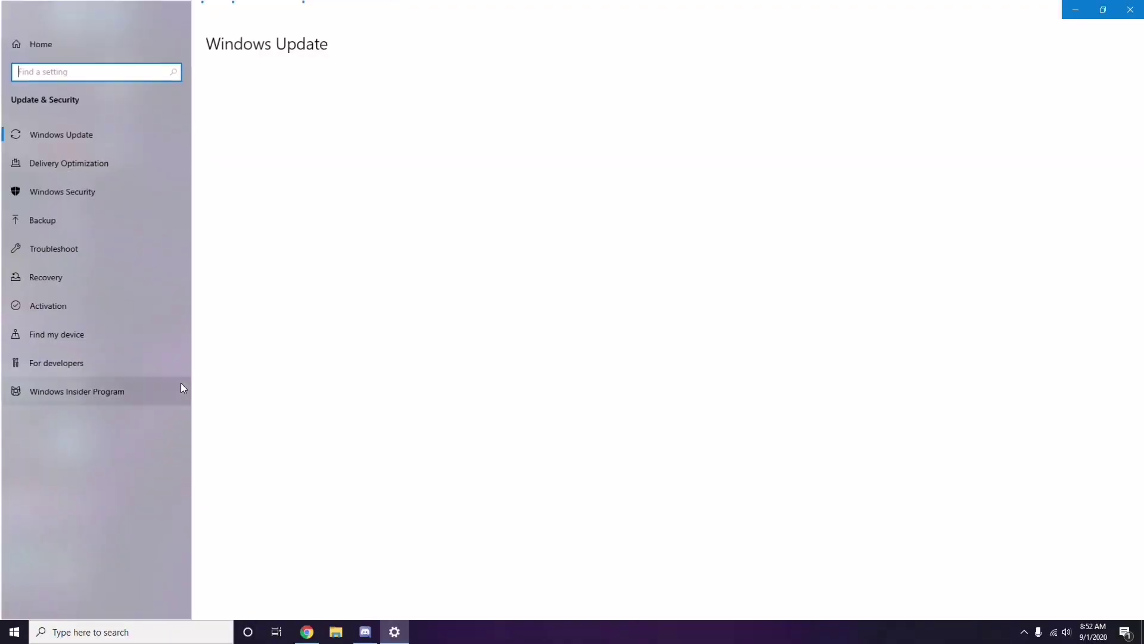